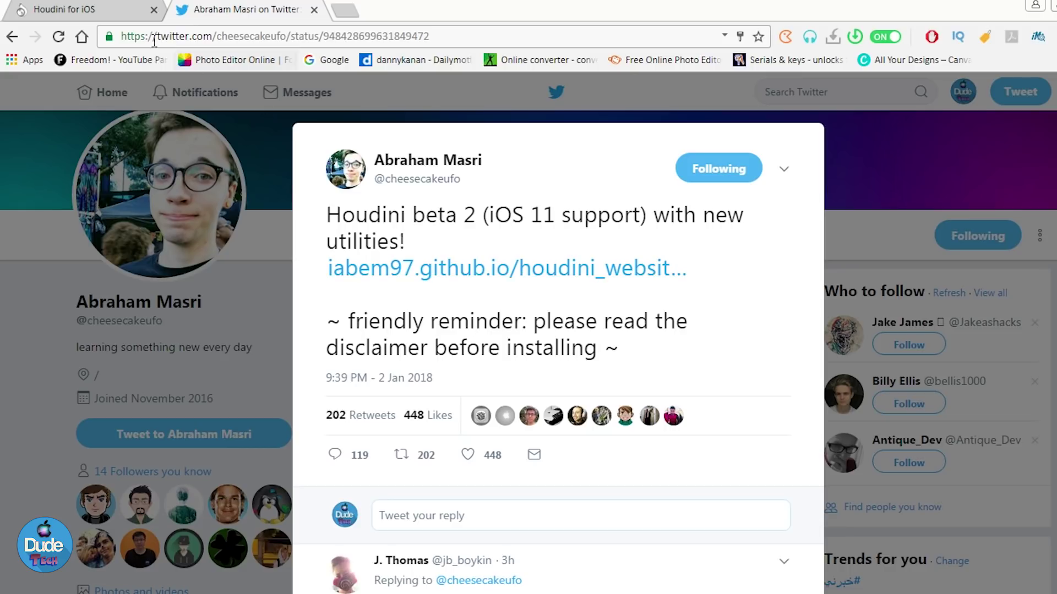
Switch to the 'Houdini for iOS' tab to show the Houdini website
left_click(121, 14)
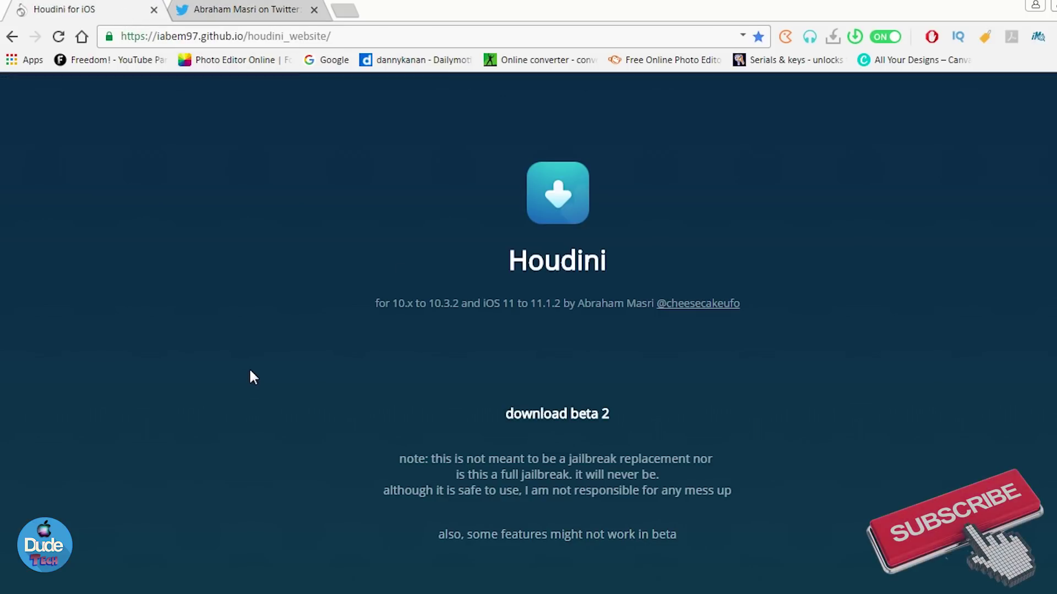
scroll(260, 371, "down", 2)
scroll(260, 371, "down", 1)
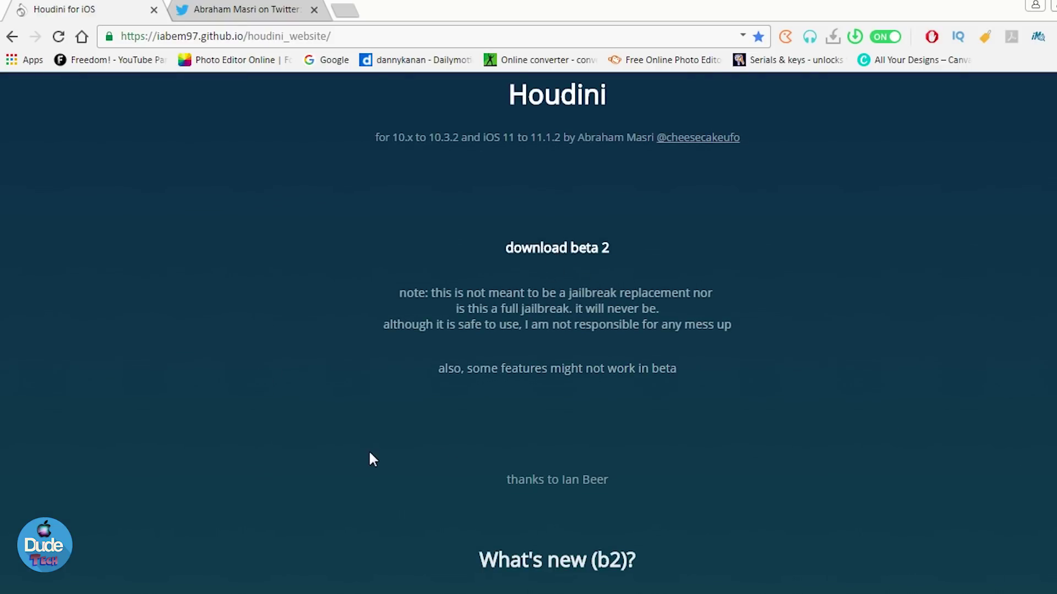
scroll(368, 450, "down", 3)
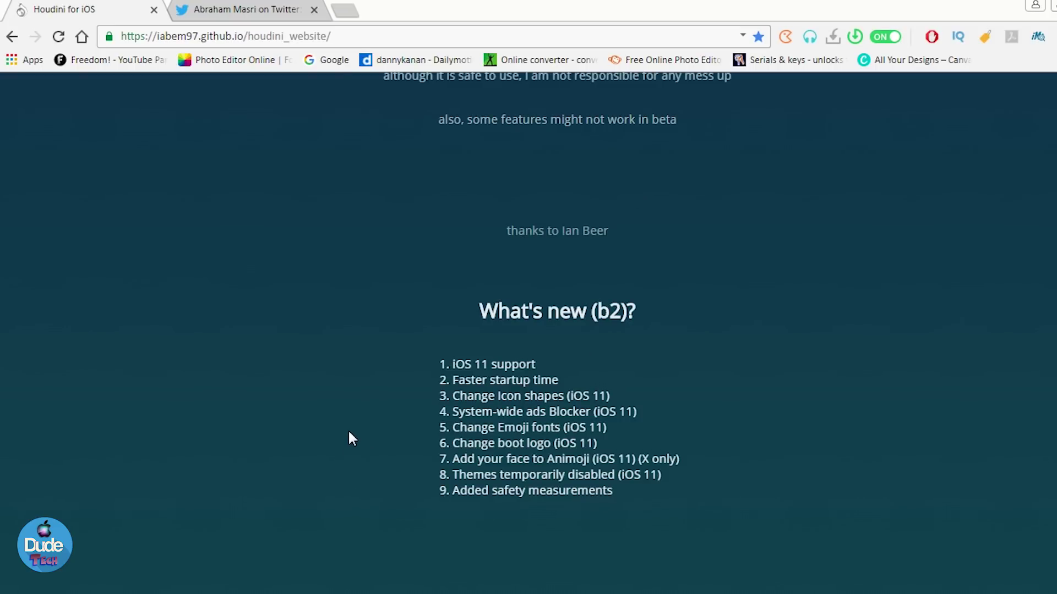
scroll(348, 429, "down", 1)
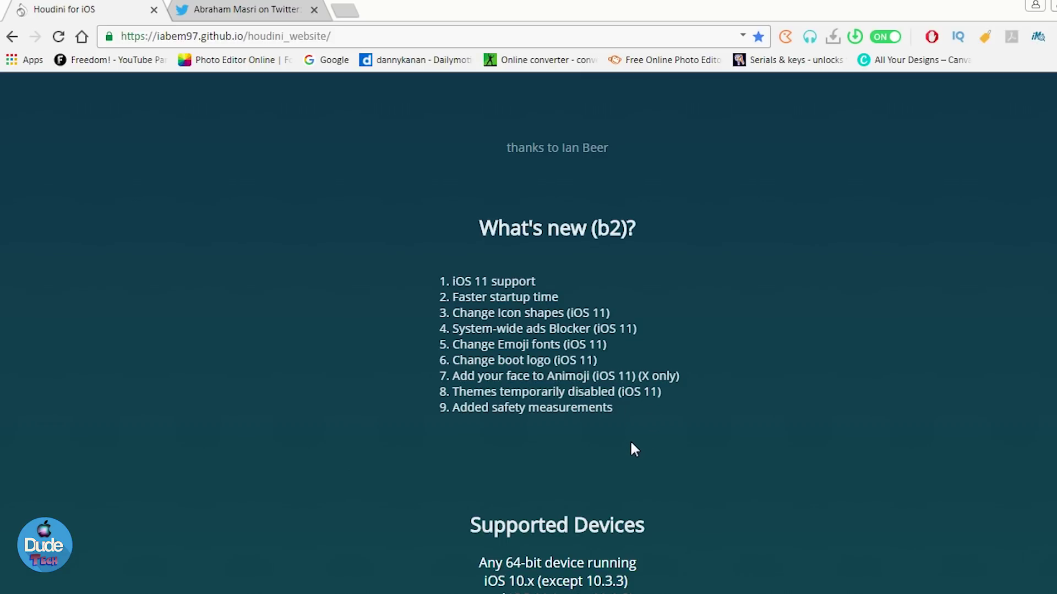
scroll(398, 480, "down", 2)
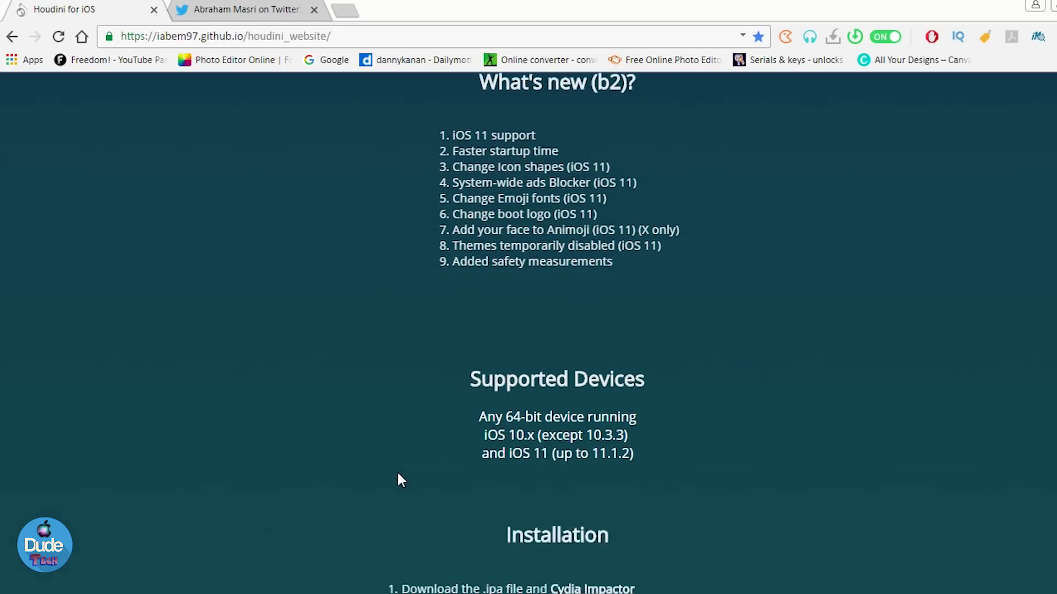
scroll(397, 480, "down", 2)
scroll(363, 471, "down", 1)
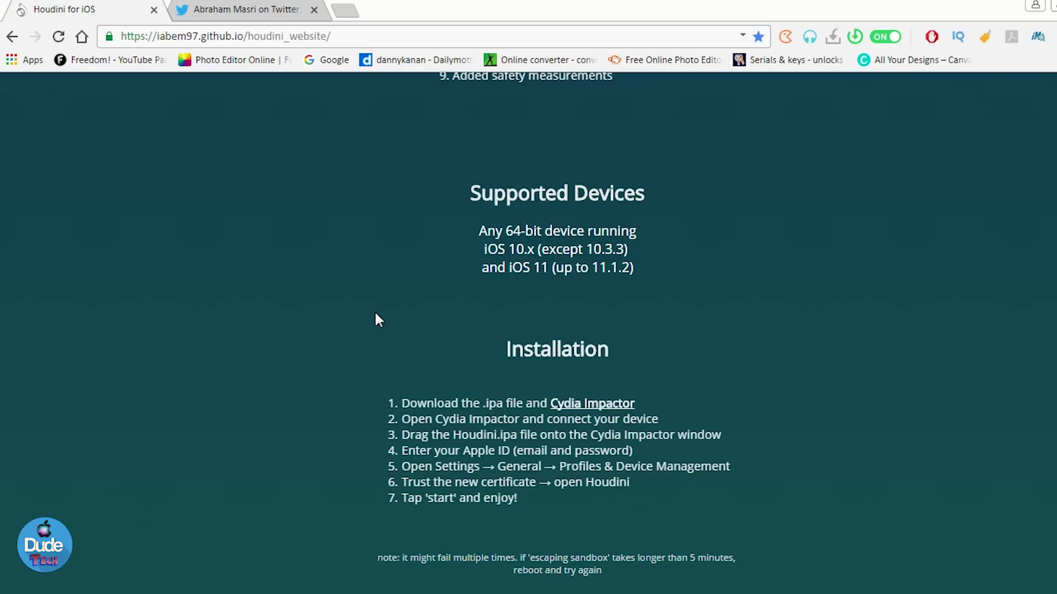
scroll(376, 319, "down", 2)
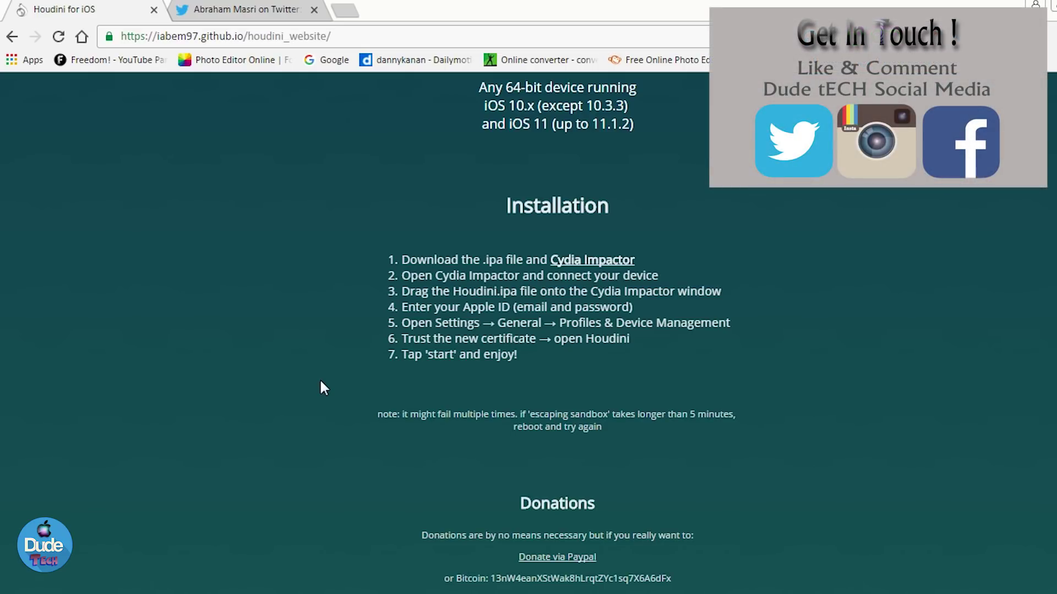
scroll(320, 379, "up", 5)
scroll(320, 378, "up", 5)
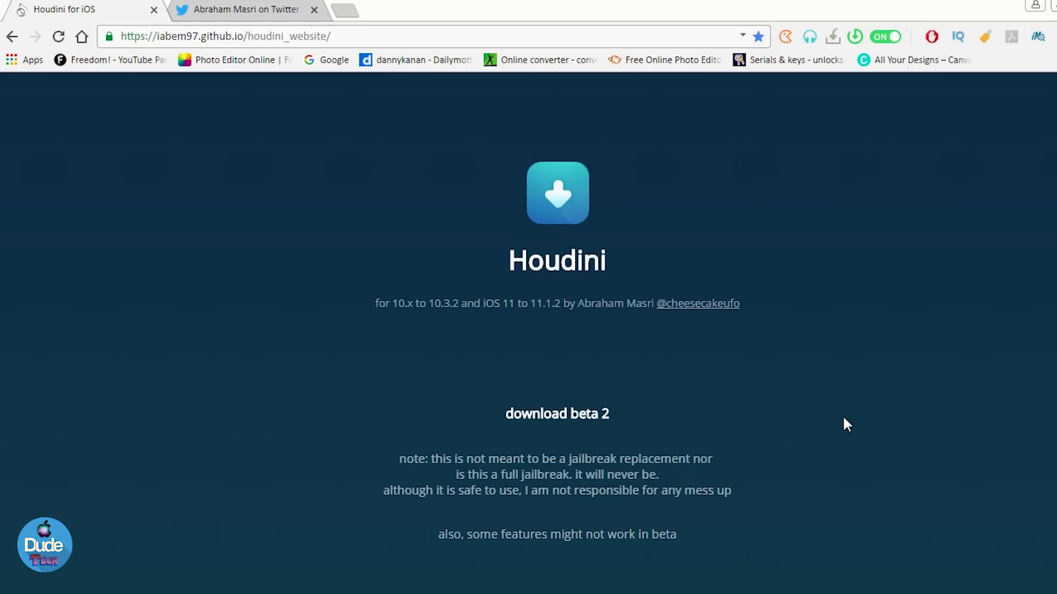
Return to the 'Abraham Masri on Twitter' tab showing the Houdini beta 2 tweet
left_click(240, 9)
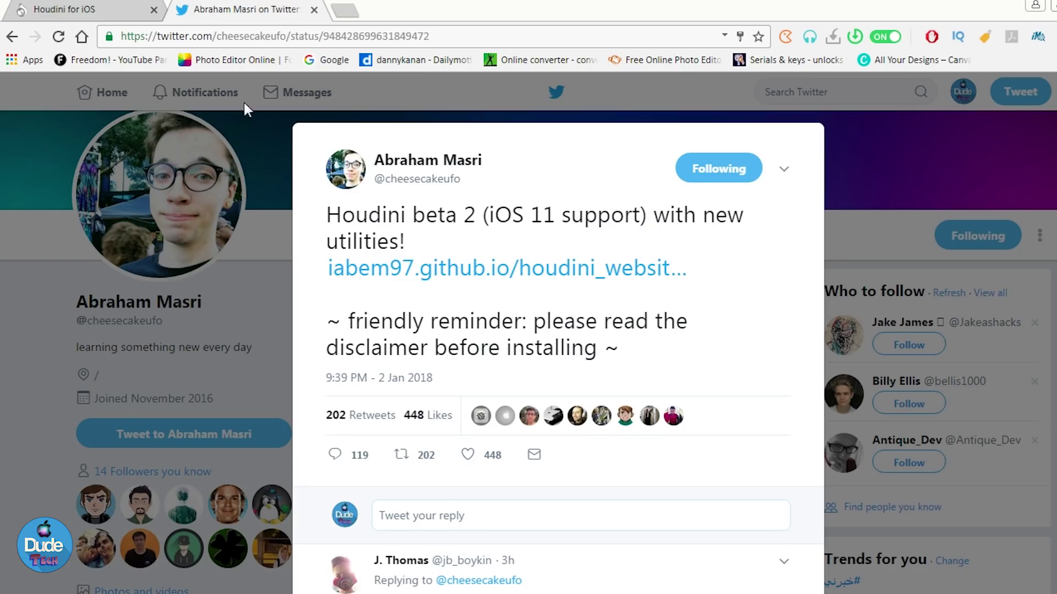